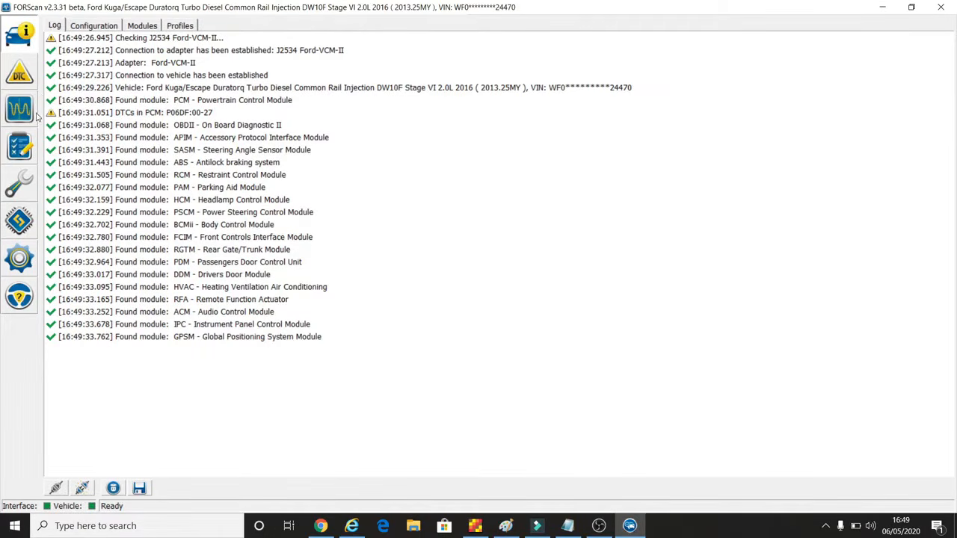
- Open the live data view for the PCM module and bring up its PID selection
left_click(21, 111)
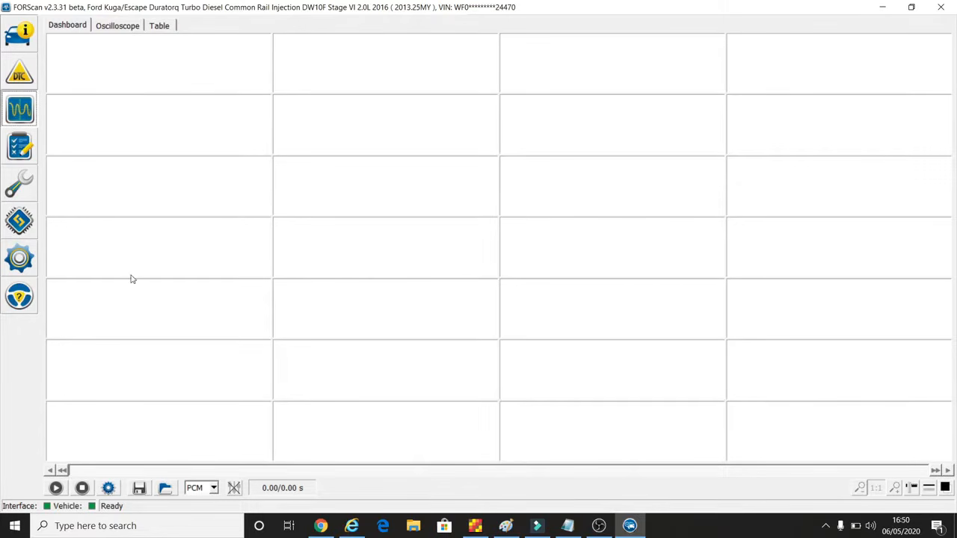
left_click(213, 488)
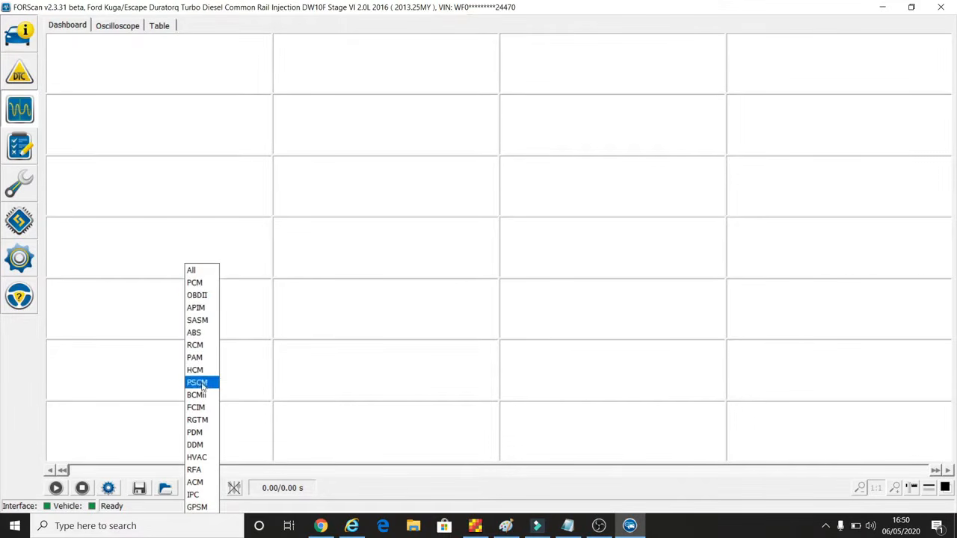
left_click(203, 283)
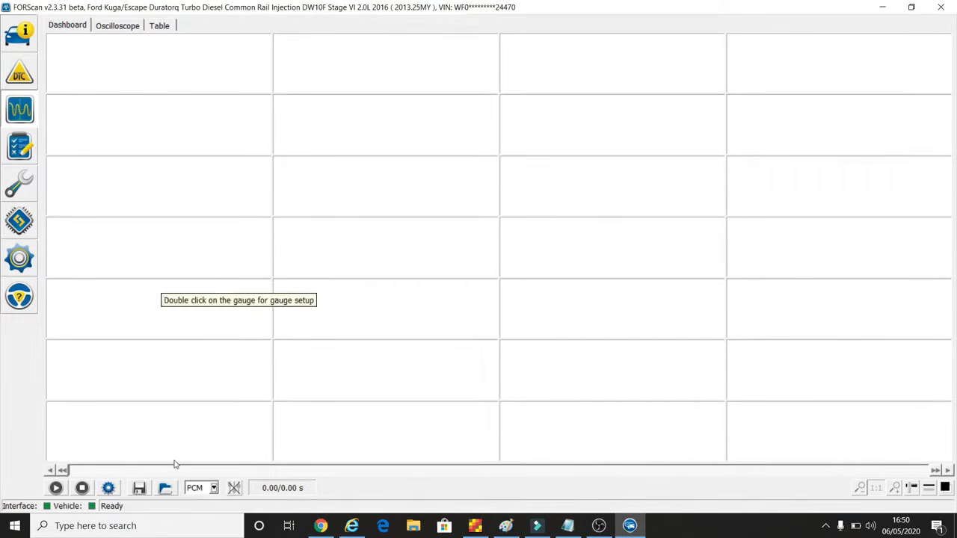
left_click(108, 488)
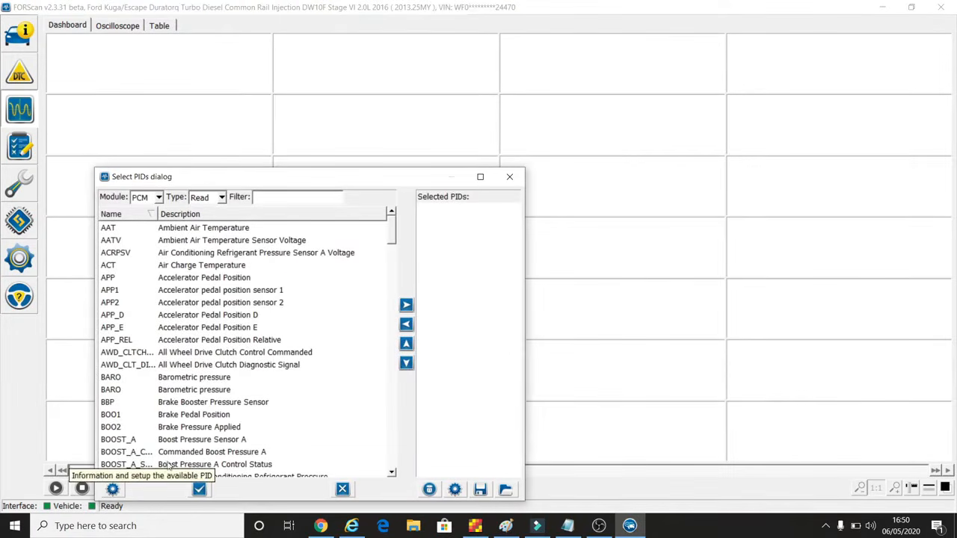
left_click_drag(358, 181, 391, 74)
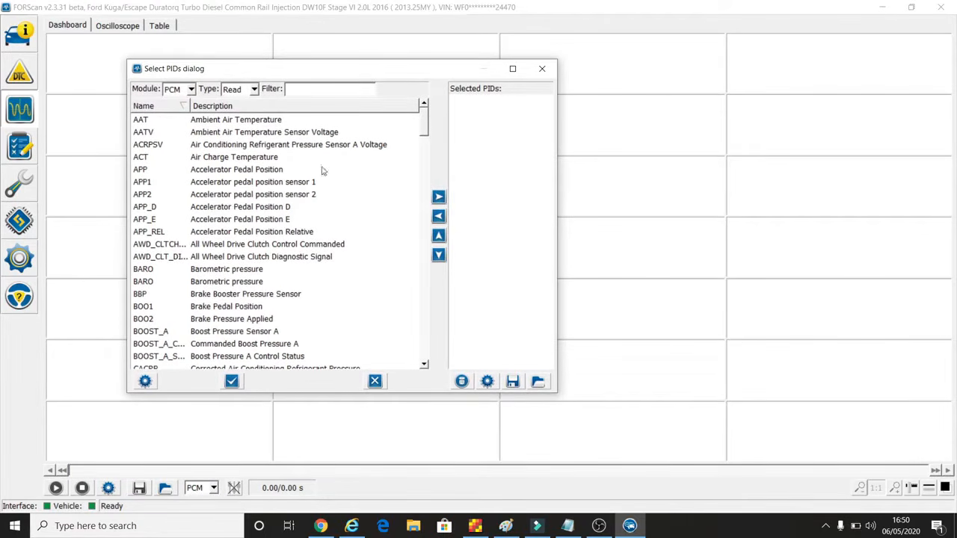
- Add APP1 (Accelerator pedal position sensor 1) to the selected PIDs
left_click_drag(424, 127, 399, 122)
mouse_move(180, 191)
left_click(233, 183)
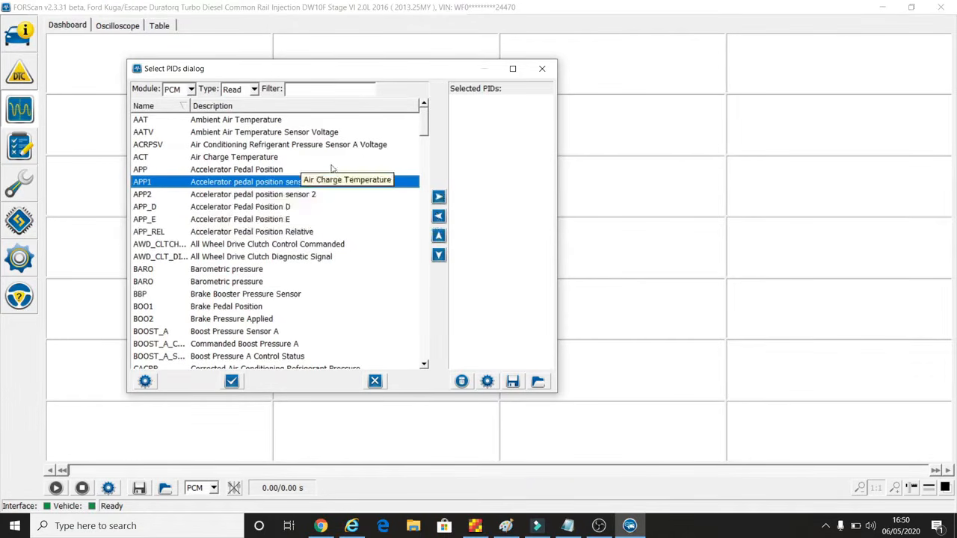
left_click(439, 198)
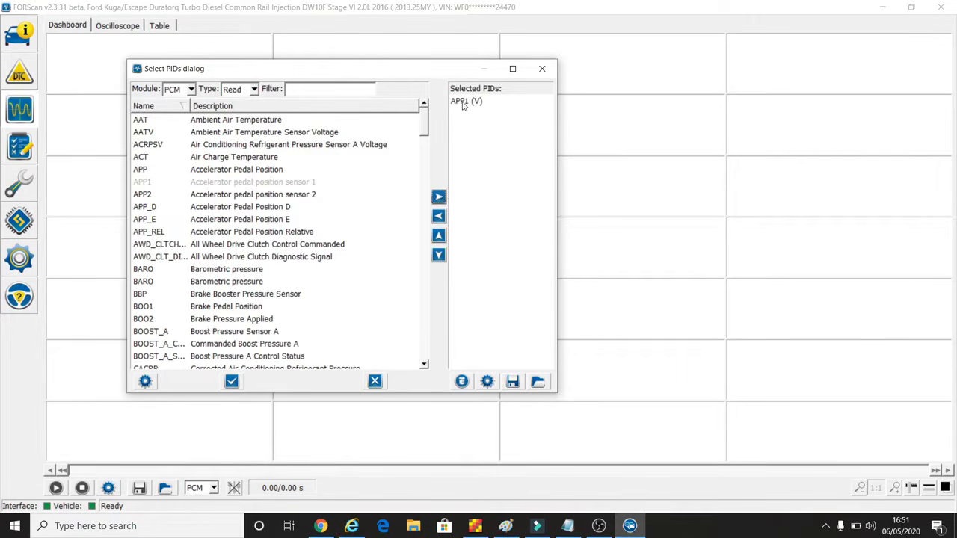
- Filter the PID list by "ENGINE REV", add RPM (Engine Revolutions Per Minute) to the selection, and clear the filter
left_click(314, 89)
type("ENGINE")
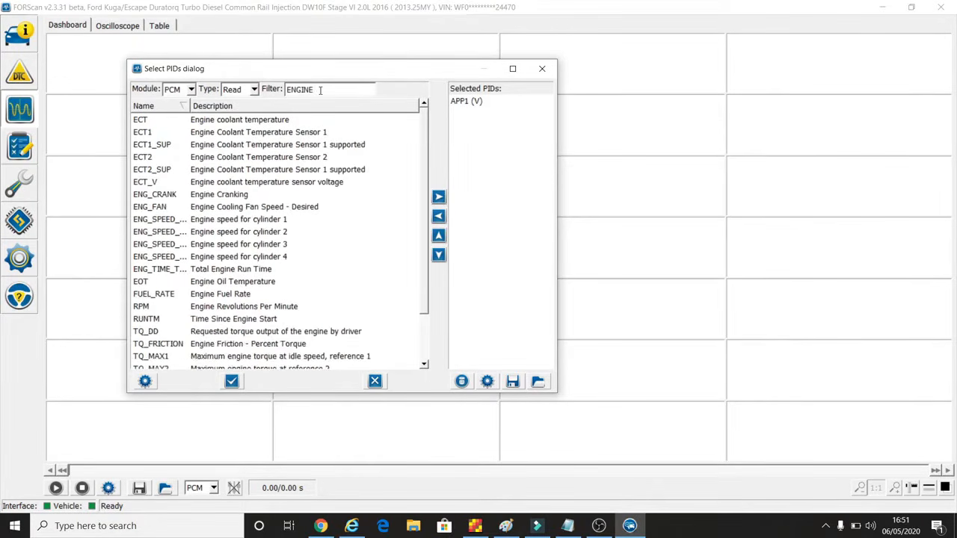
type(" REV")
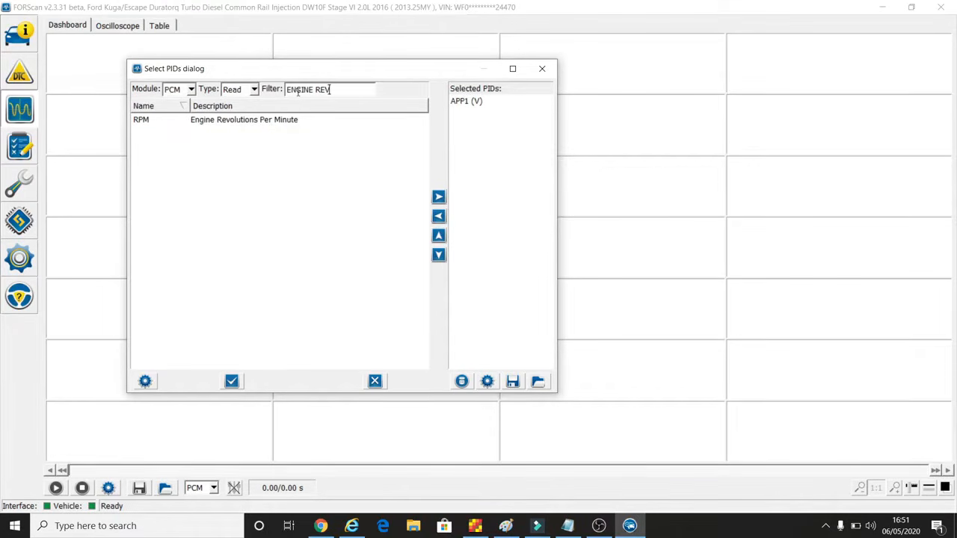
mouse_move(287, 127)
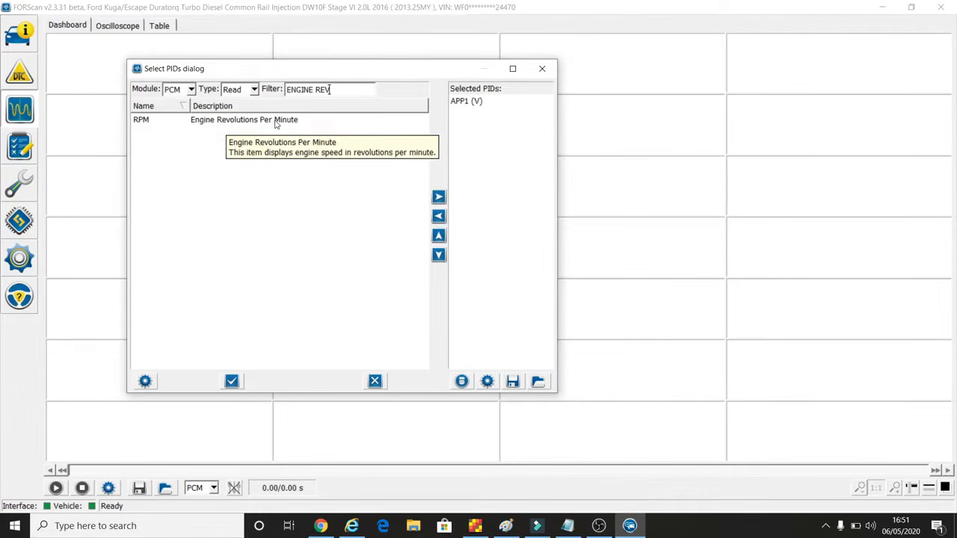
left_click(275, 125)
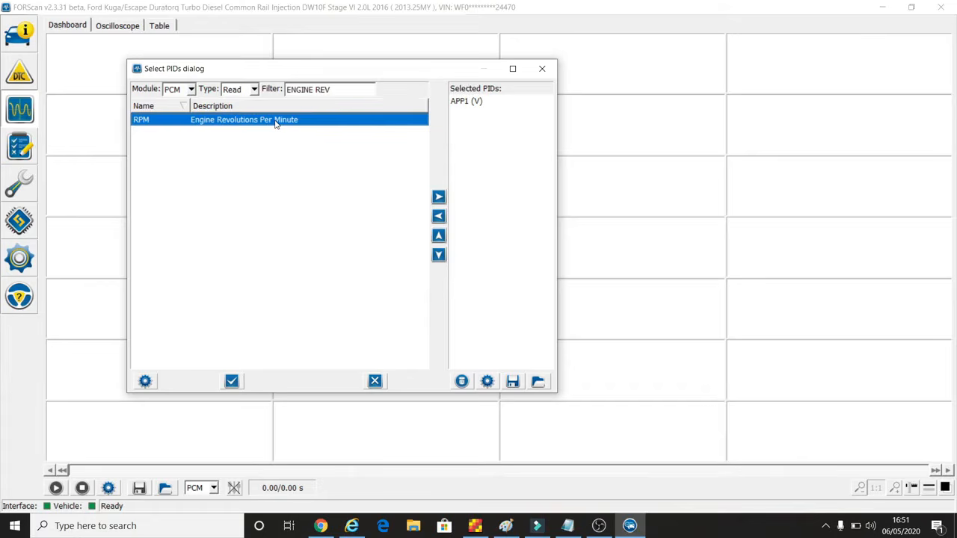
left_click(440, 200)
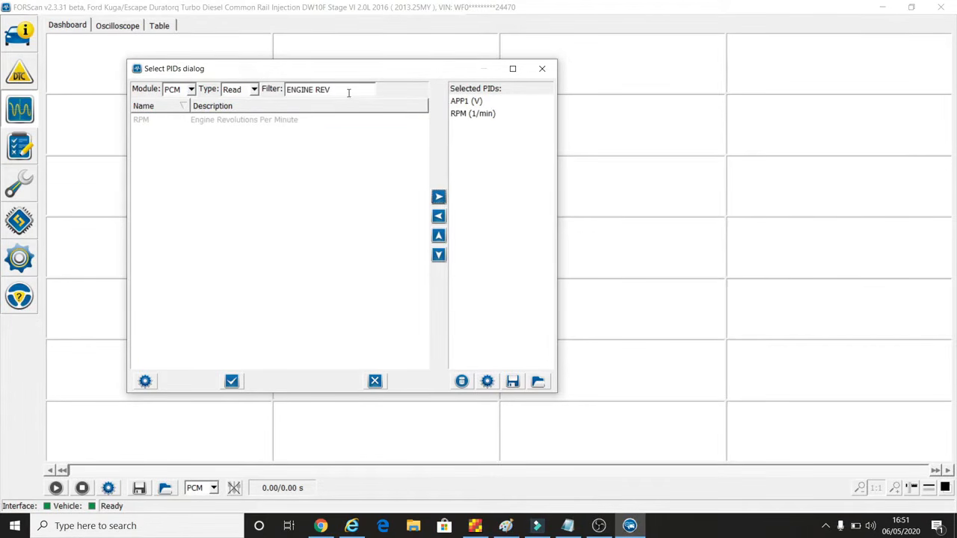
left_click_drag(348, 93, 278, 95)
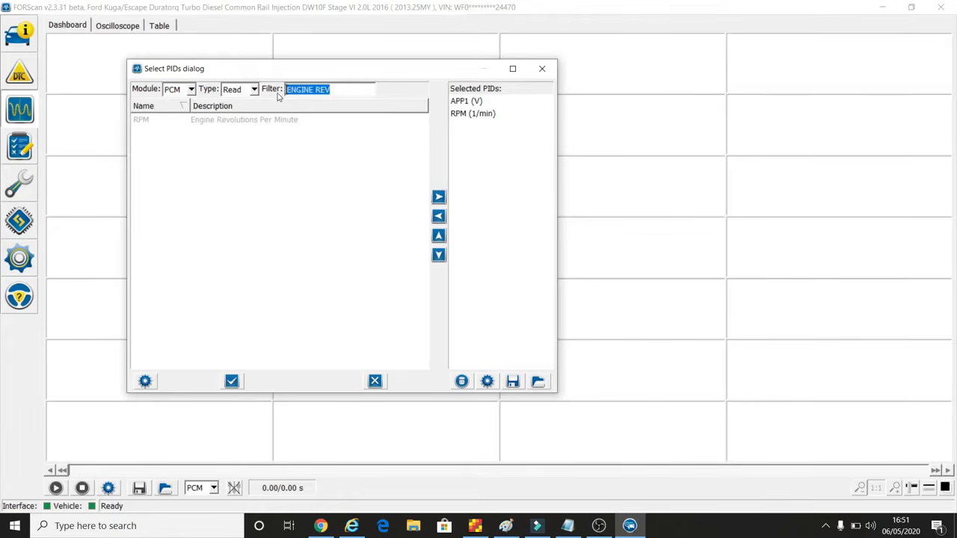
key("BackSpace")
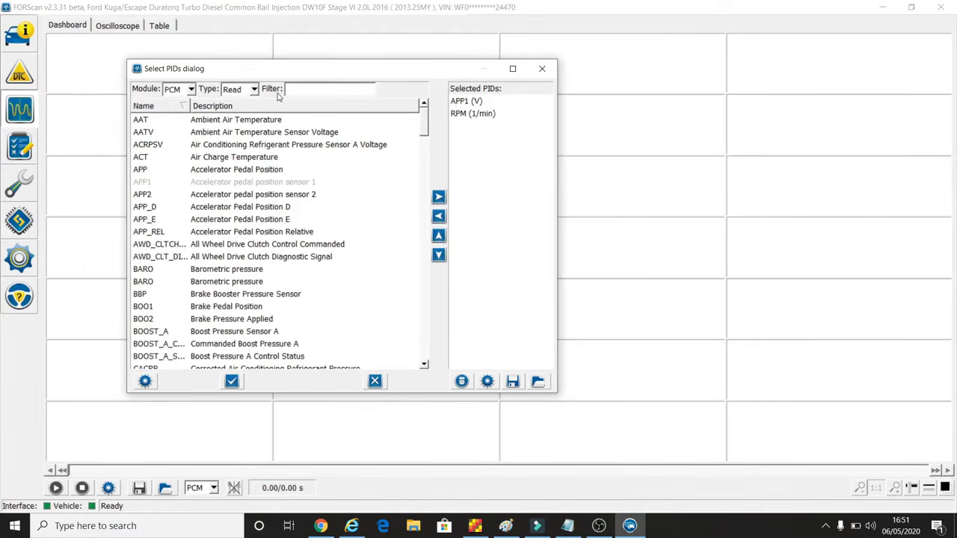
- Add the All Wheel Drive Clutch Diagnostic Signal PID and remove it from the selection again
left_click(246, 254)
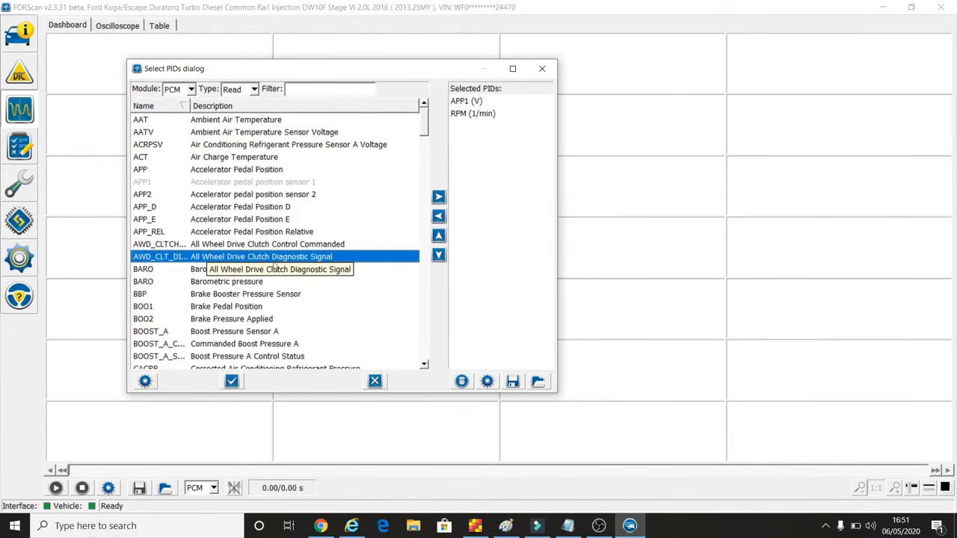
left_click(439, 198)
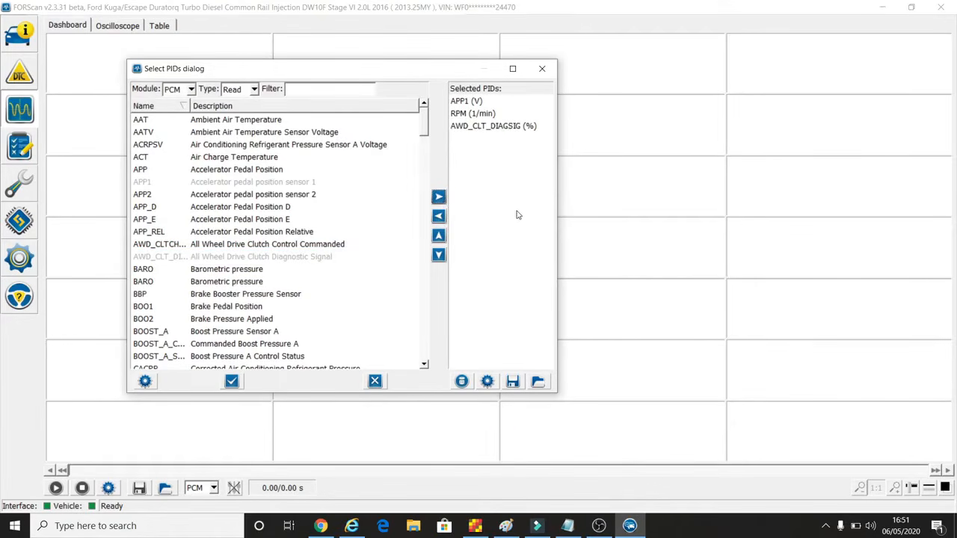
left_click(518, 127)
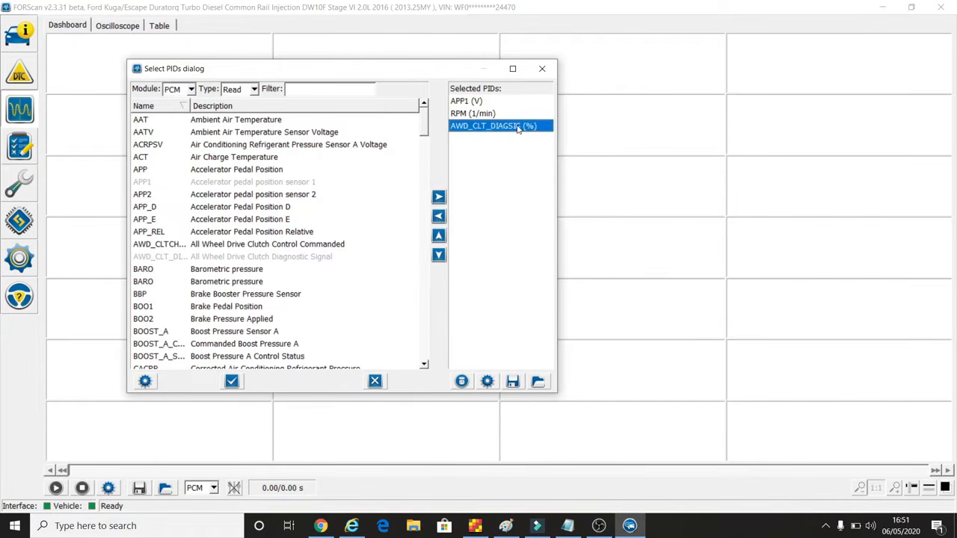
left_click(439, 217)
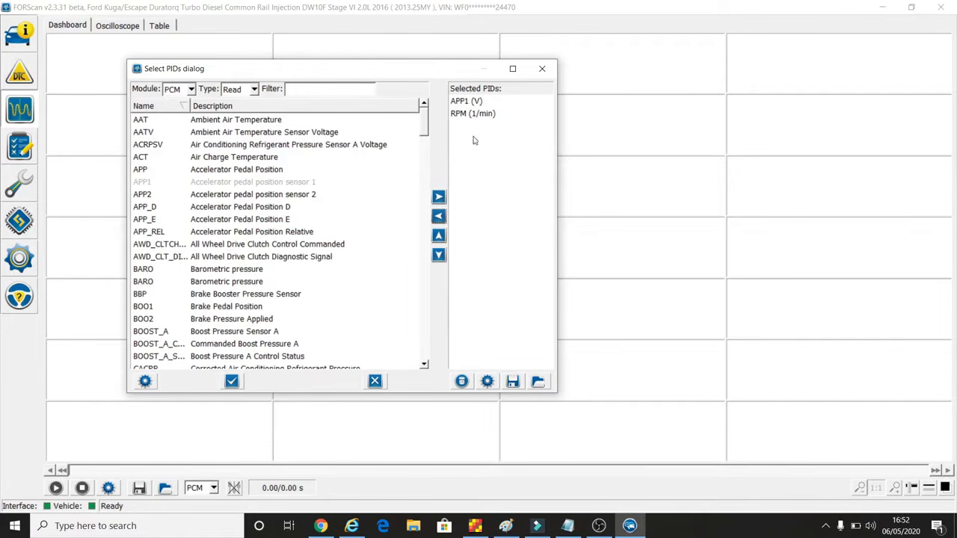
- Confirm the PID selection and start the live data stream, showing the readings as a table
left_click(232, 382)
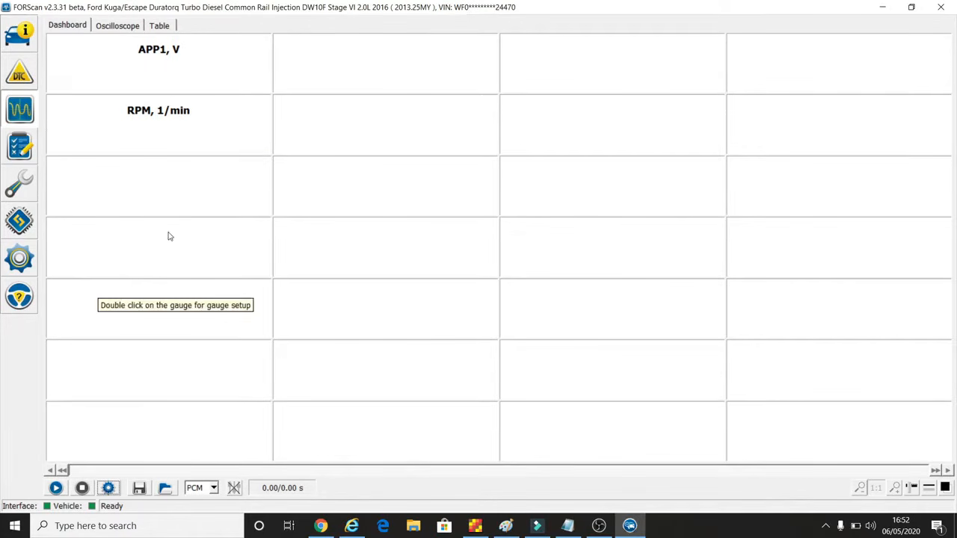
left_click(55, 488)
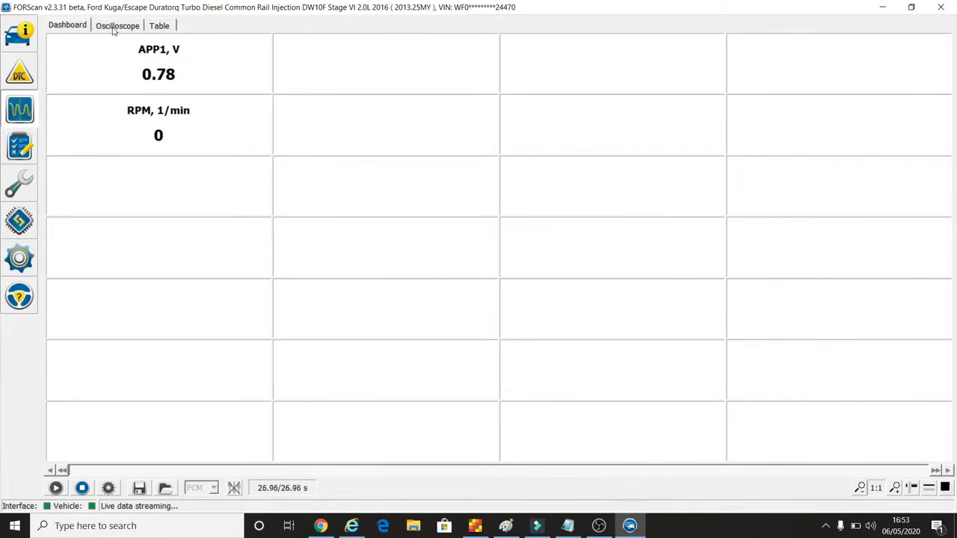
left_click(158, 27)
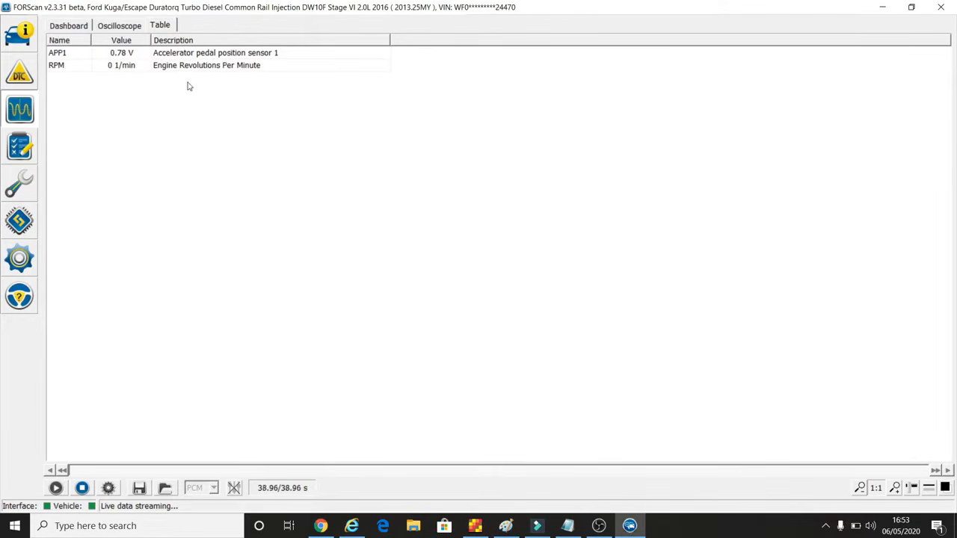
- Show the live data as oscilloscope graphs, raise the time base to 10:1 and lower it back to 1:1
left_click(132, 26)
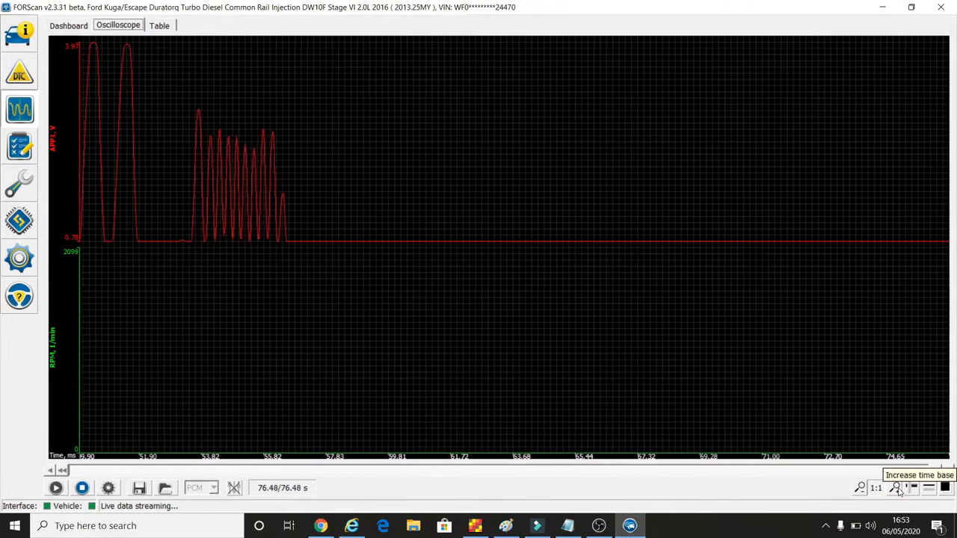
left_click(897, 488)
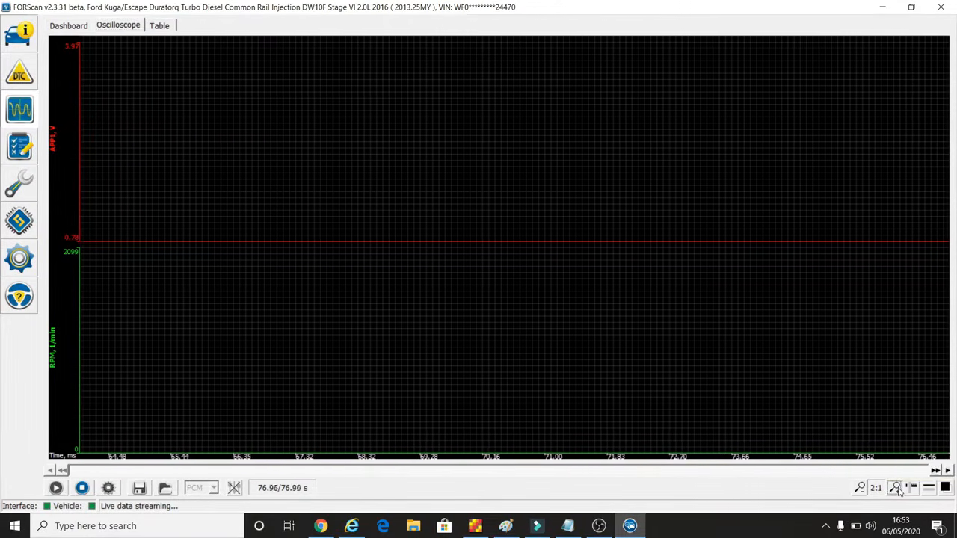
left_click(897, 488)
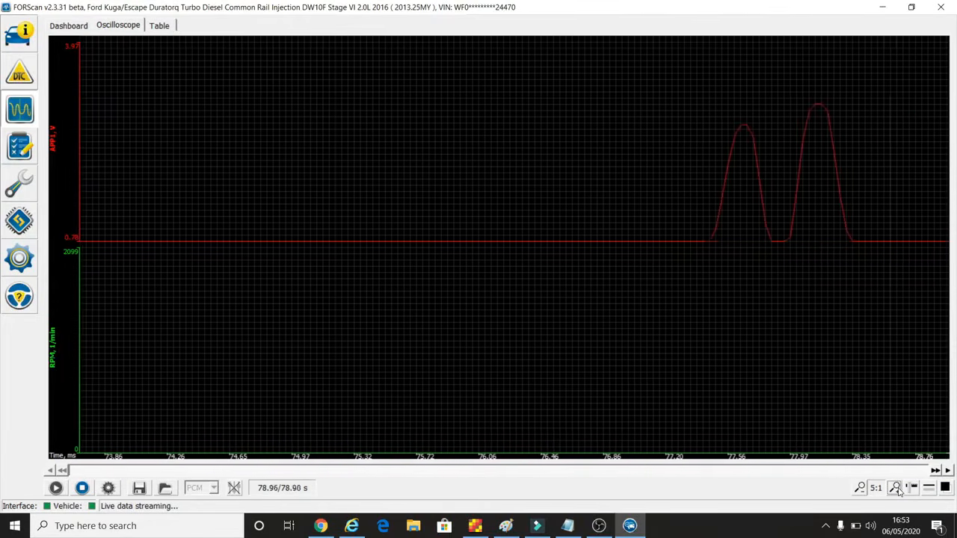
left_click(896, 488)
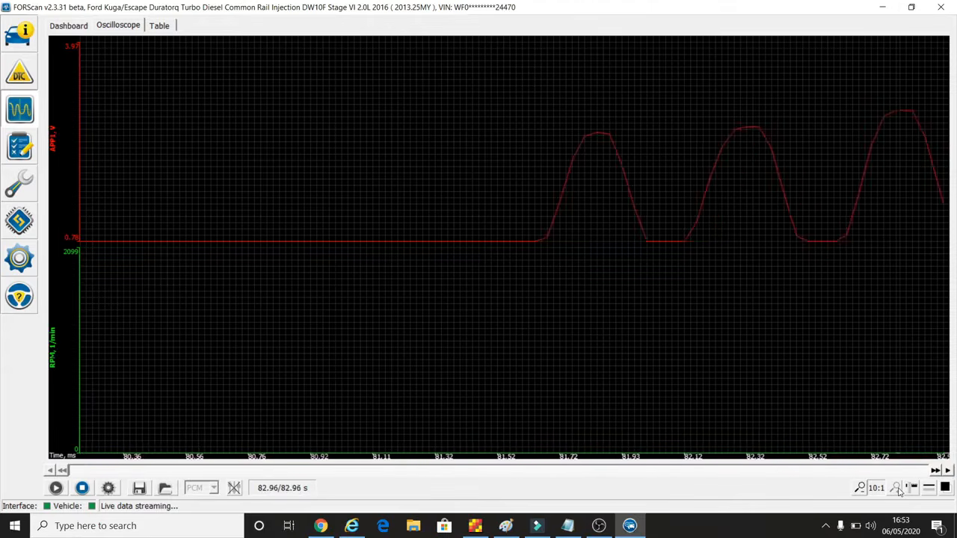
left_click(859, 488)
left_click(859, 488)
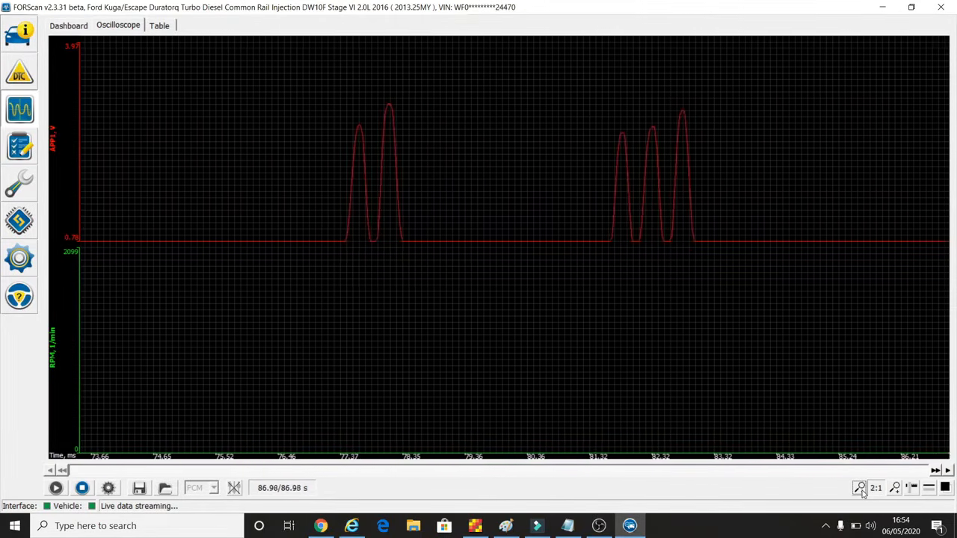
left_click(860, 488)
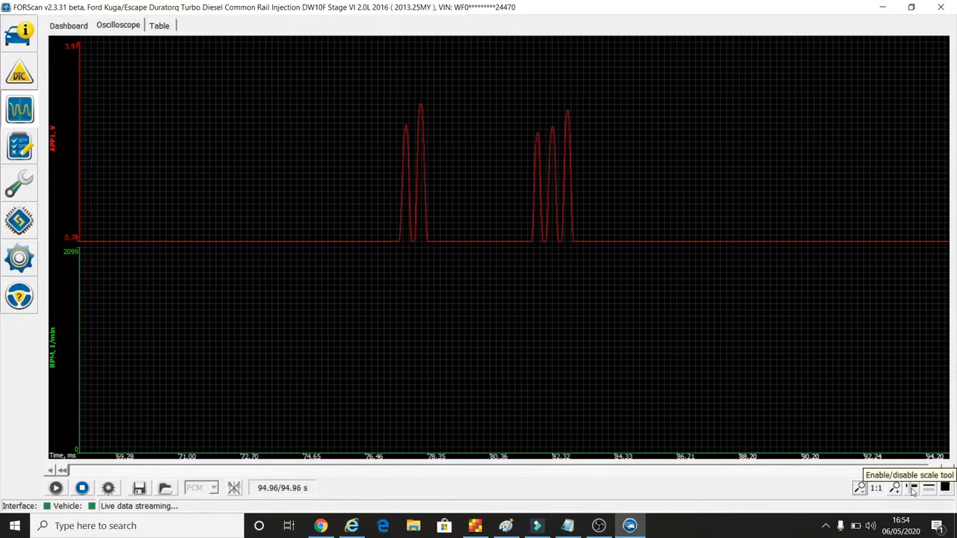
- Enable the oscilloscope's scale tool and display the graphs with thicker lines on a white background
left_click(912, 488)
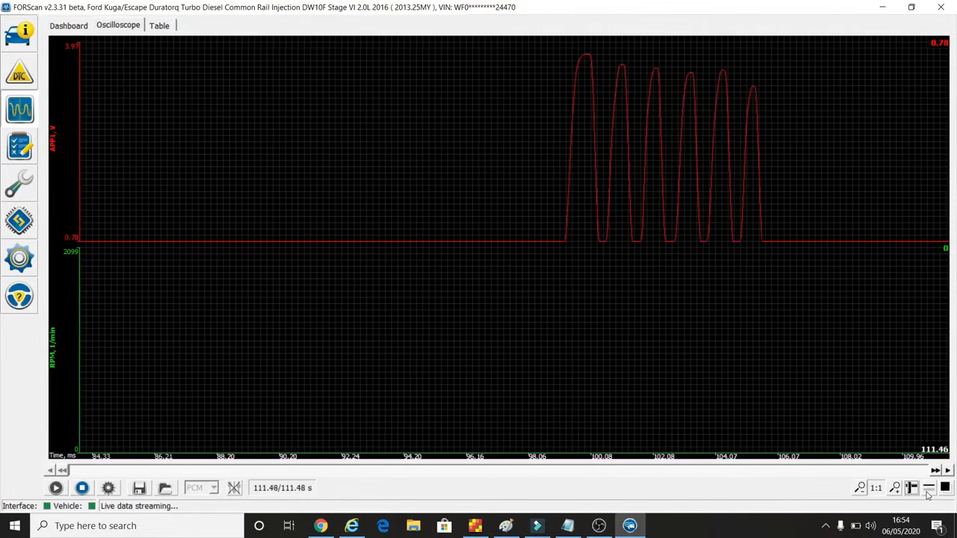
left_click(927, 494)
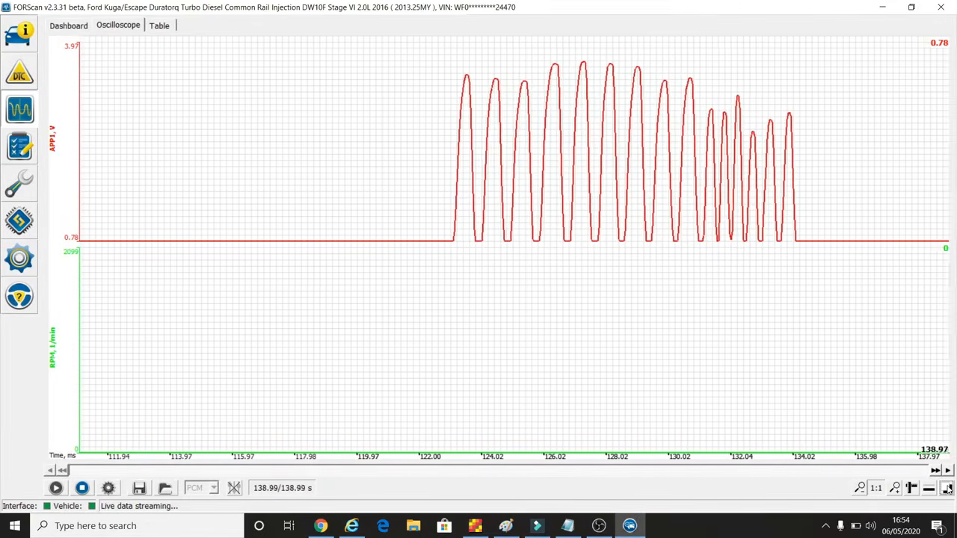
- Stop the live data stream, step back through the recorded trace and return to its end
left_click(83, 488)
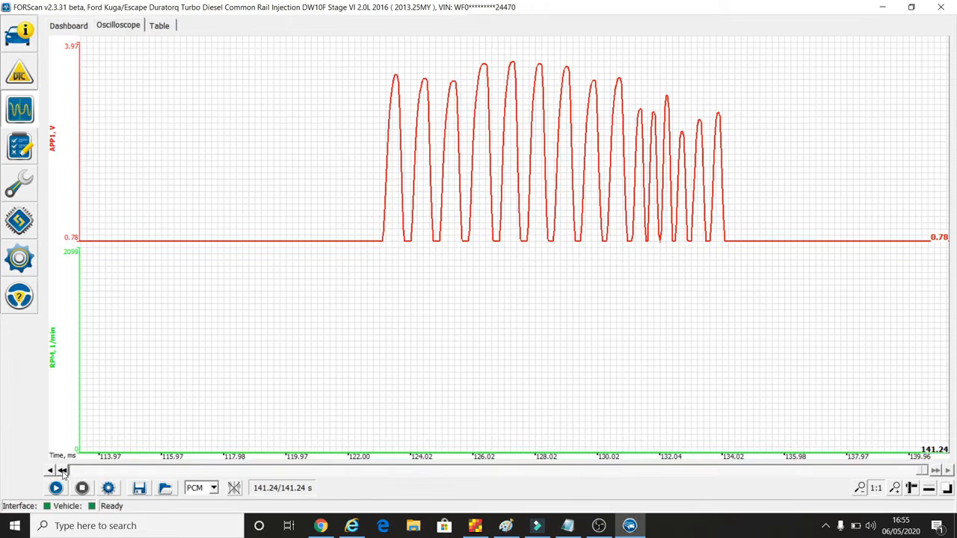
left_click(62, 470)
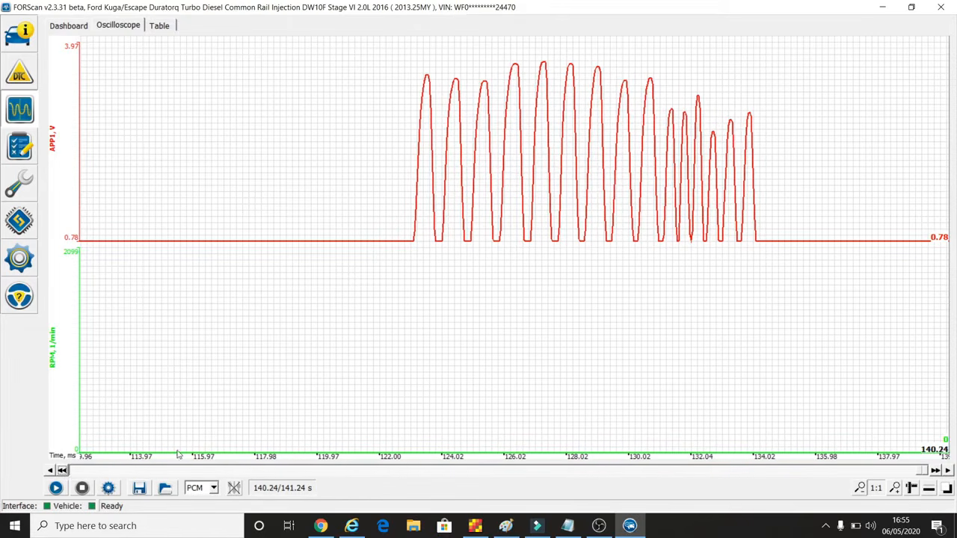
left_click(935, 472)
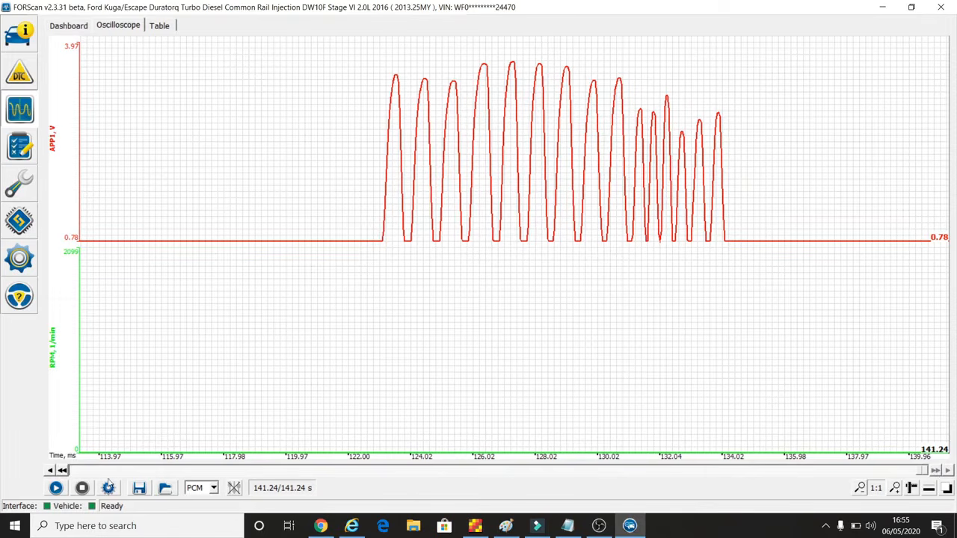
- Rewind the recording, place the cursor at 123.20 s on the APP1 trace, and show that moment's readings on the dashboard
left_click(62, 470)
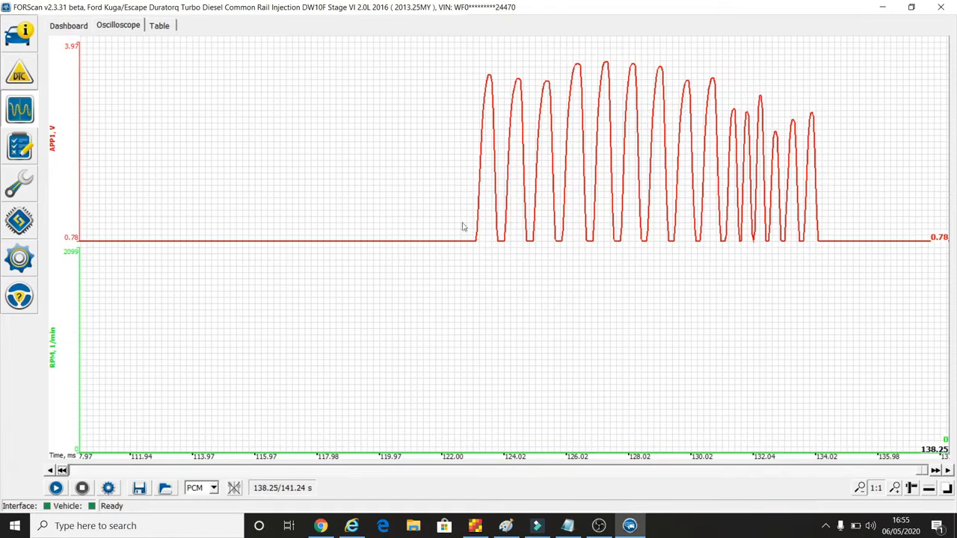
left_click(481, 182)
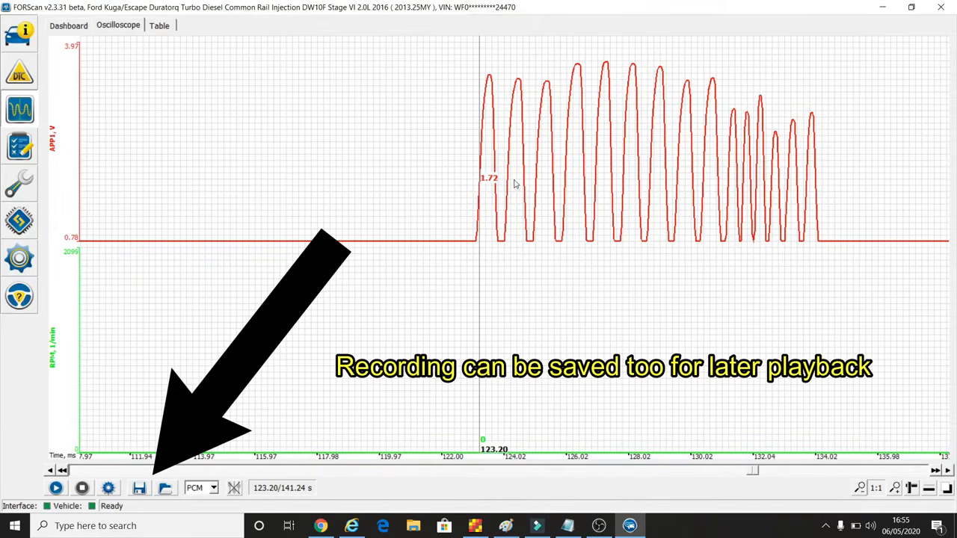
left_click(69, 25)
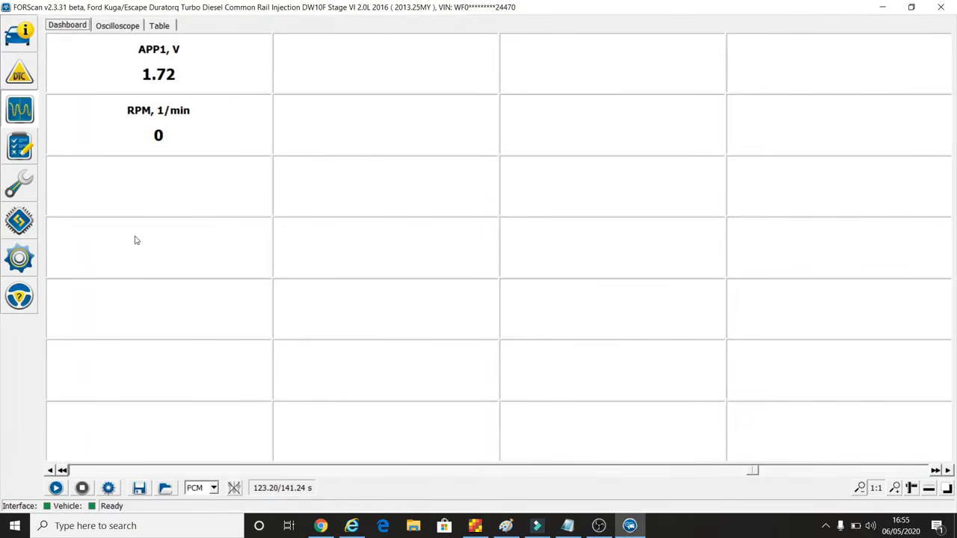
- Switch the live data source to All modules and open the PID selection, accepting the multi-module overhead warning
left_click(213, 488)
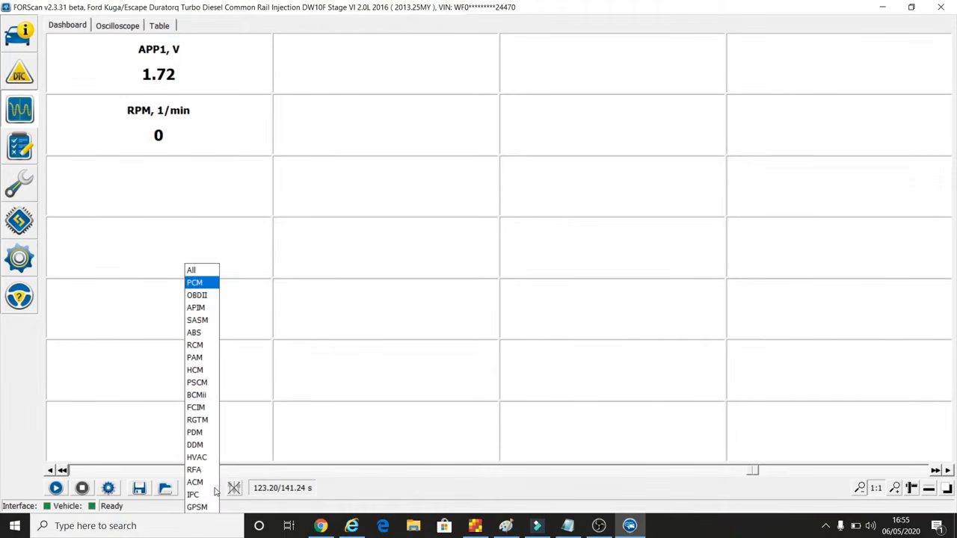
left_click(201, 272)
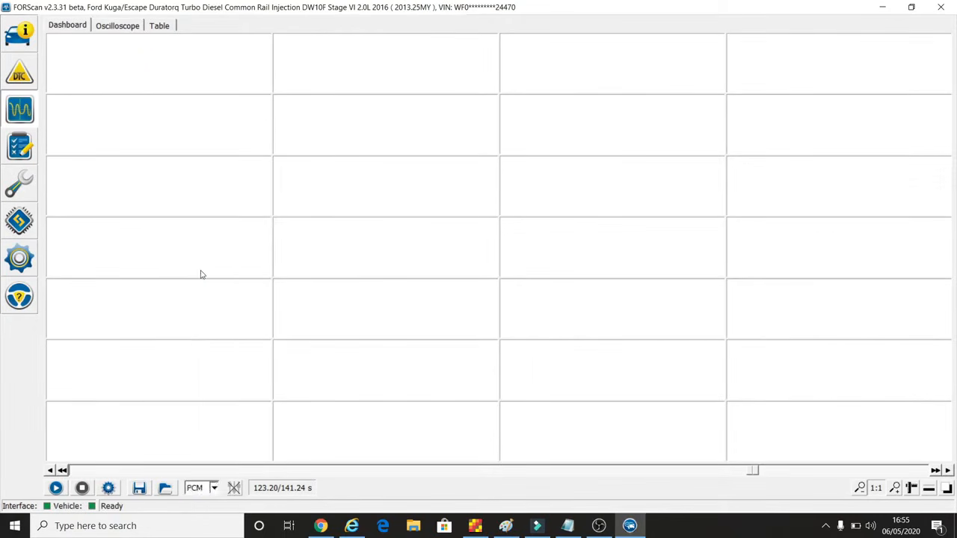
left_click(108, 488)
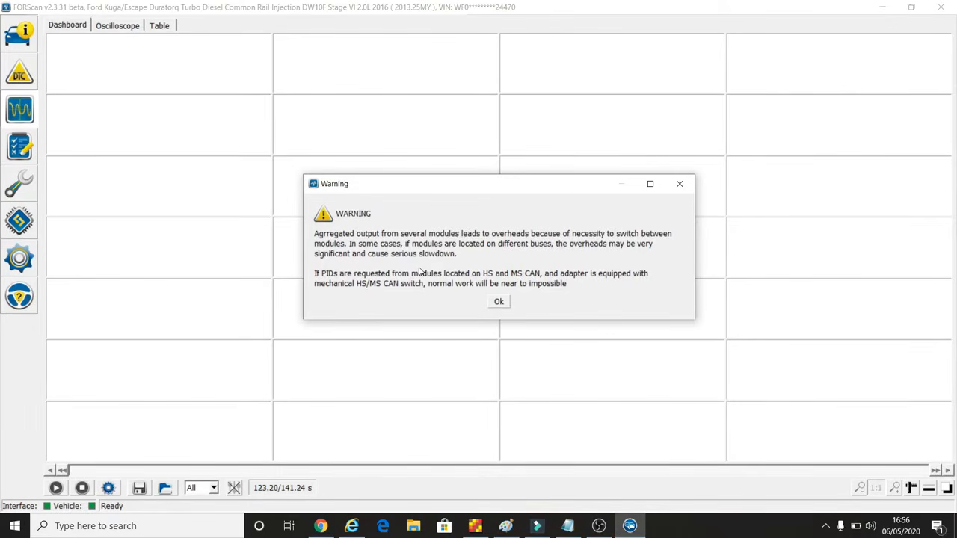
left_click(498, 303)
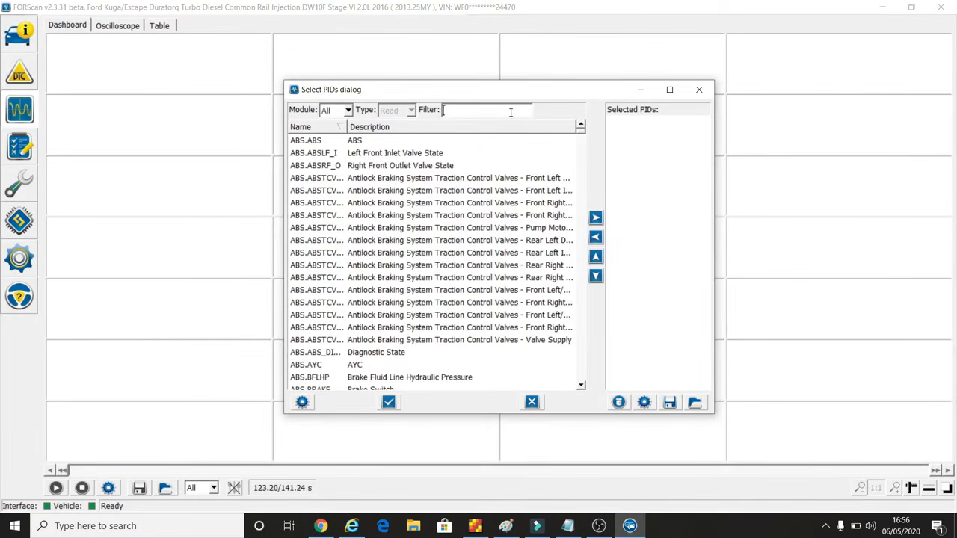
- Filter the PIDs by WHEE and add ABS.LFWSSI, the left front wheel speed sensor input, to the selected PIDs
type("WHEE")
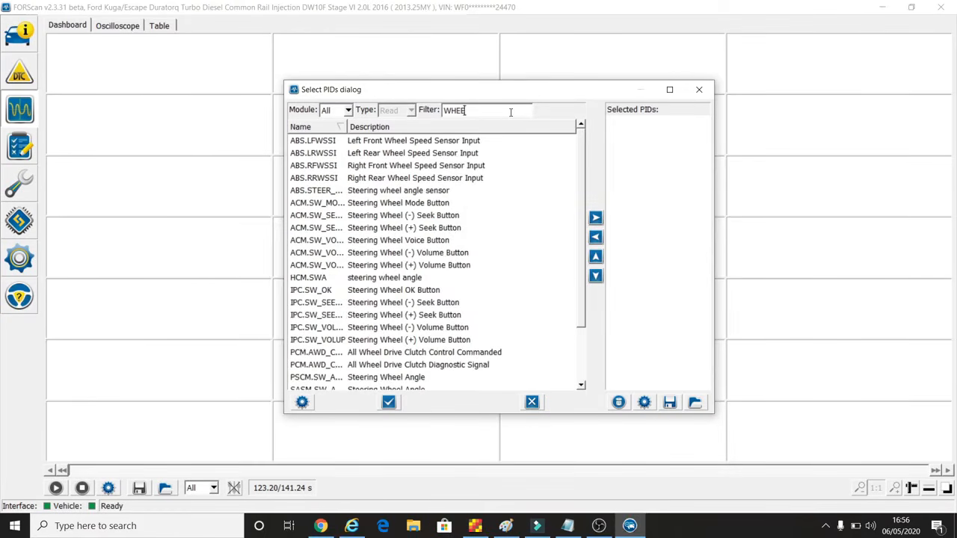
left_click(370, 143)
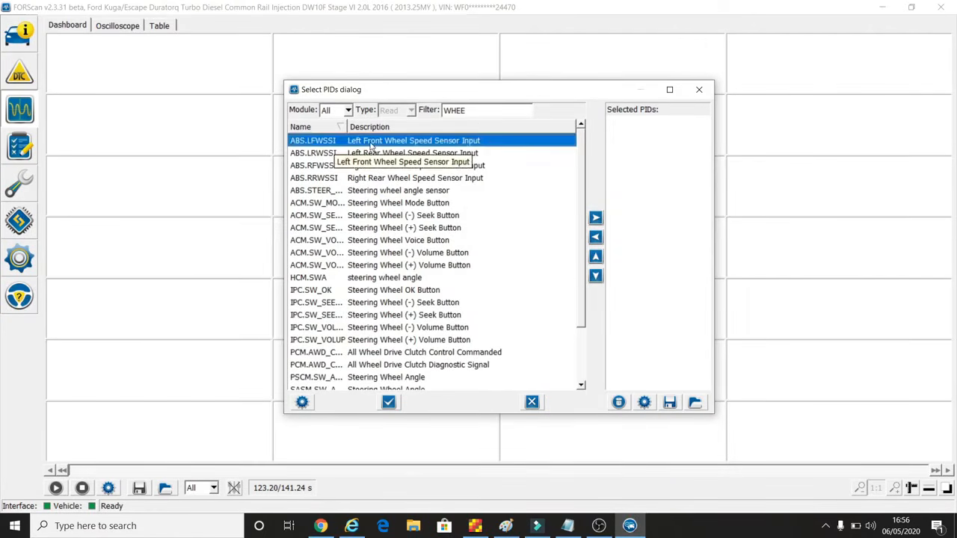
left_click(595, 217)
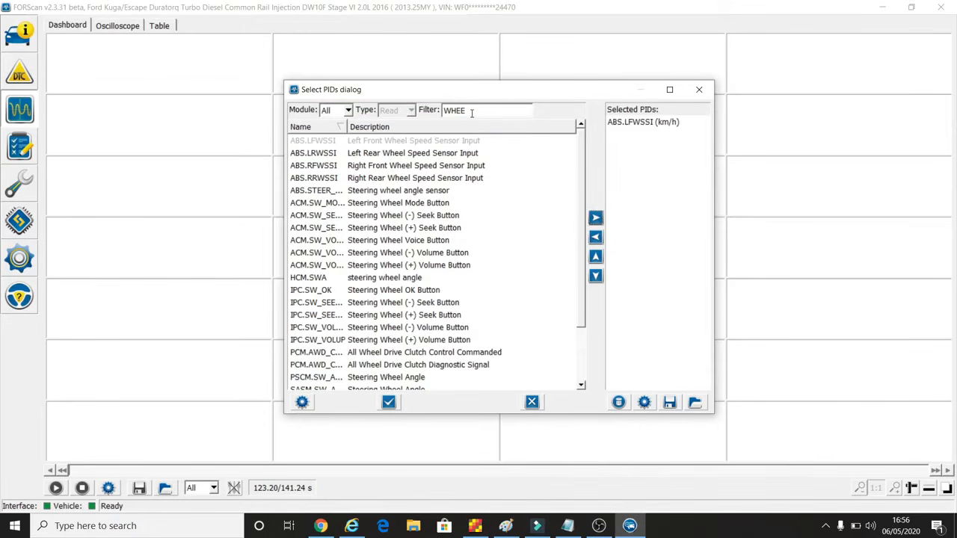
- Filter the PIDs by REV and add PCM.RPM, Engine Revolutions Per Minute, to the selected PIDs
left_click_drag(466, 110, 436, 110)
type("REV")
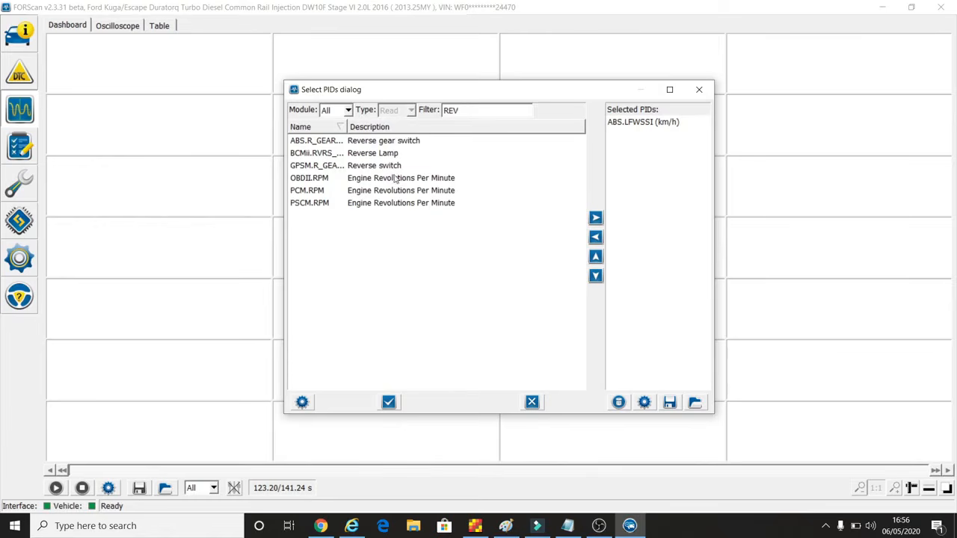
left_click(397, 179)
left_click(383, 191)
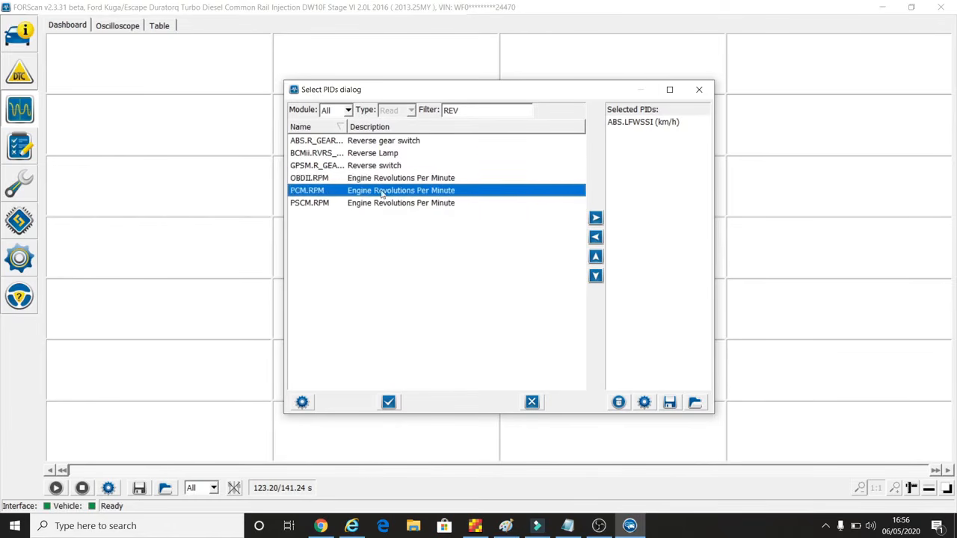
left_click(595, 218)
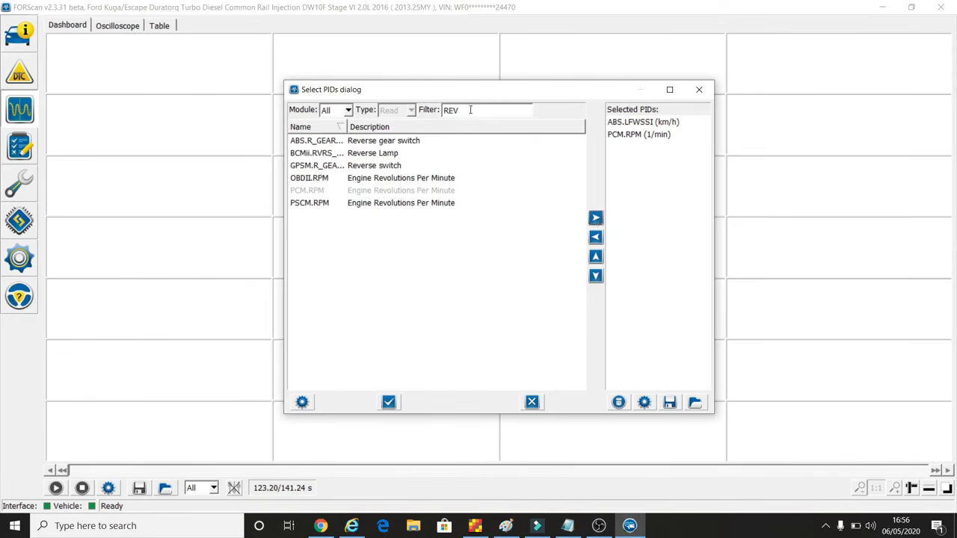
- Filter the PIDs by AJAR and add the BCMii Passenger Door Ajar Switch Status to the selected PIDs
left_click_drag(470, 110, 441, 111)
type("A")
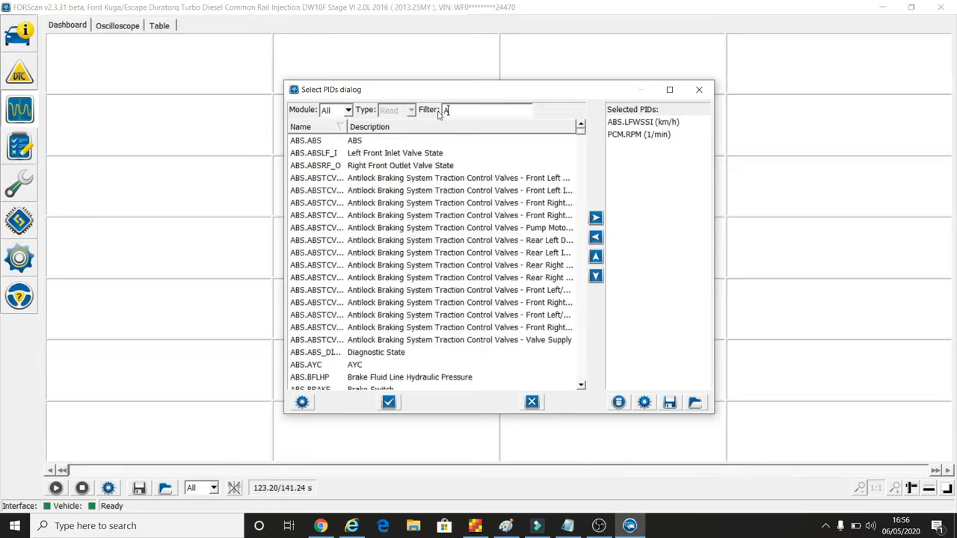
type("JA")
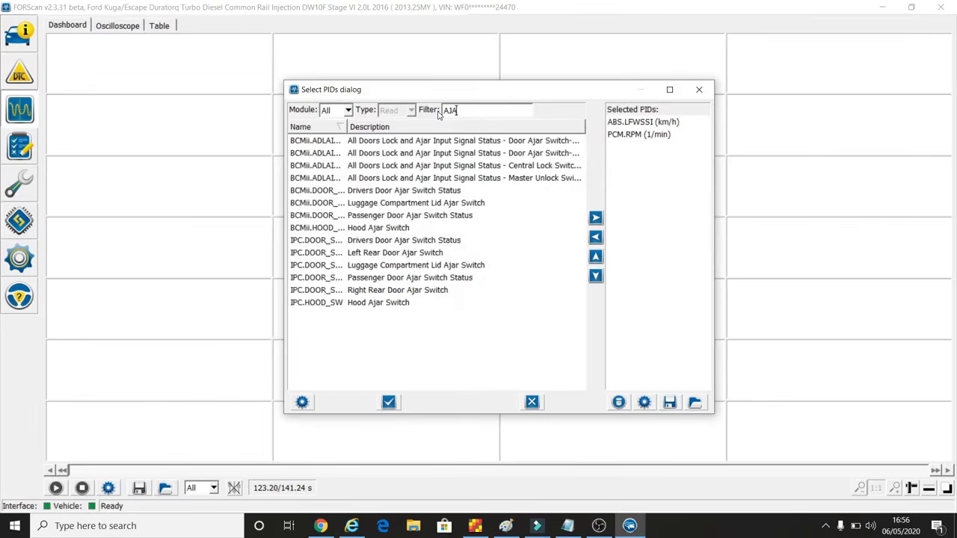
type("R")
left_click(398, 216)
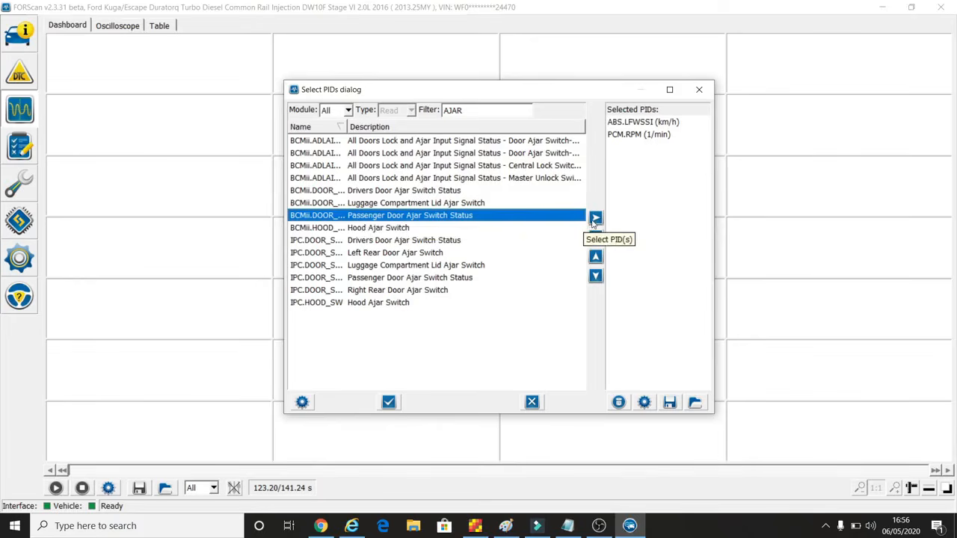
left_click(595, 219)
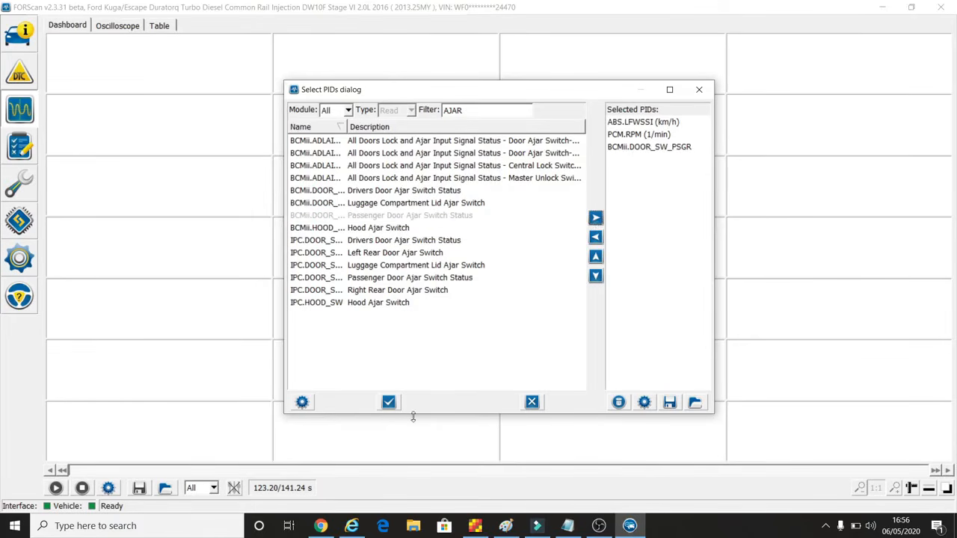
- Apply the PID selection, then stream its live data on the dashboard for about 28 seconds and stop
left_click(388, 403)
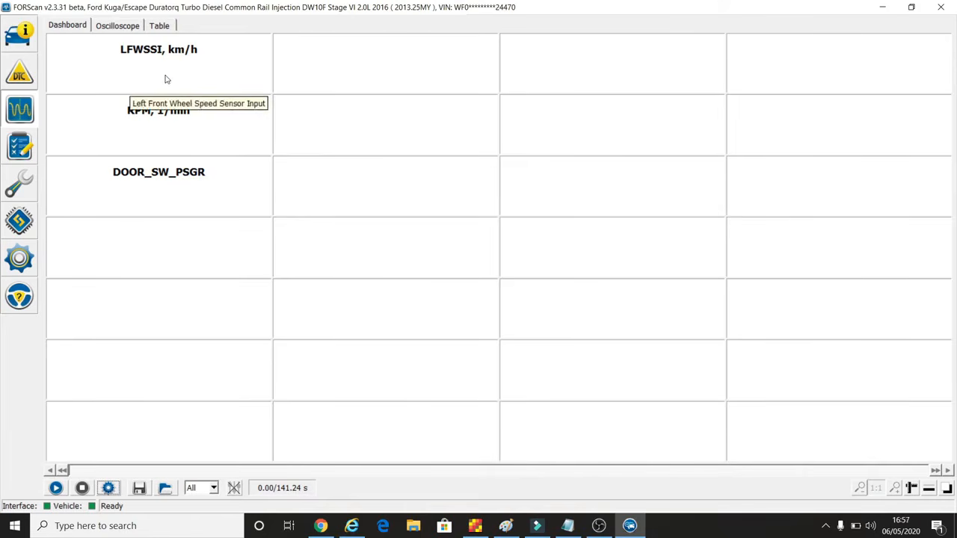
left_click(56, 488)
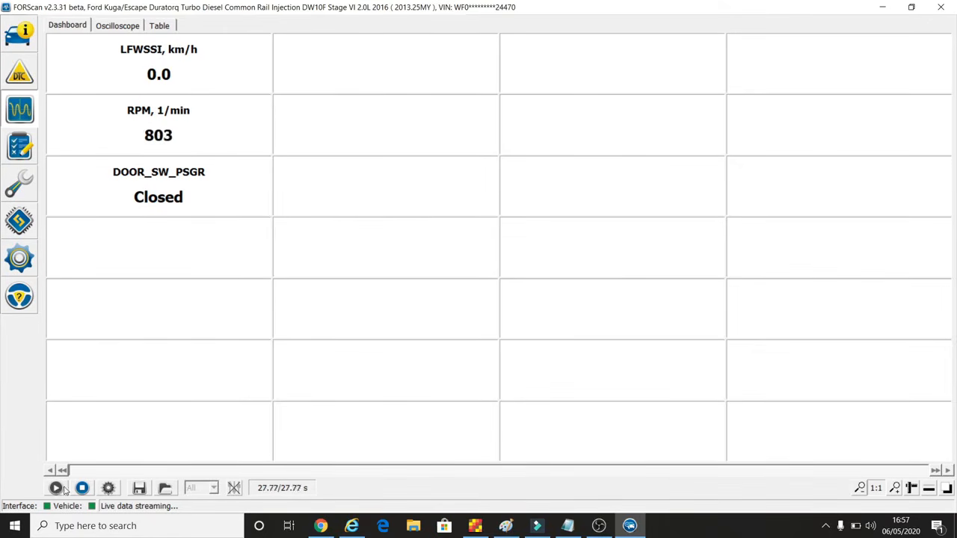
left_click(82, 488)
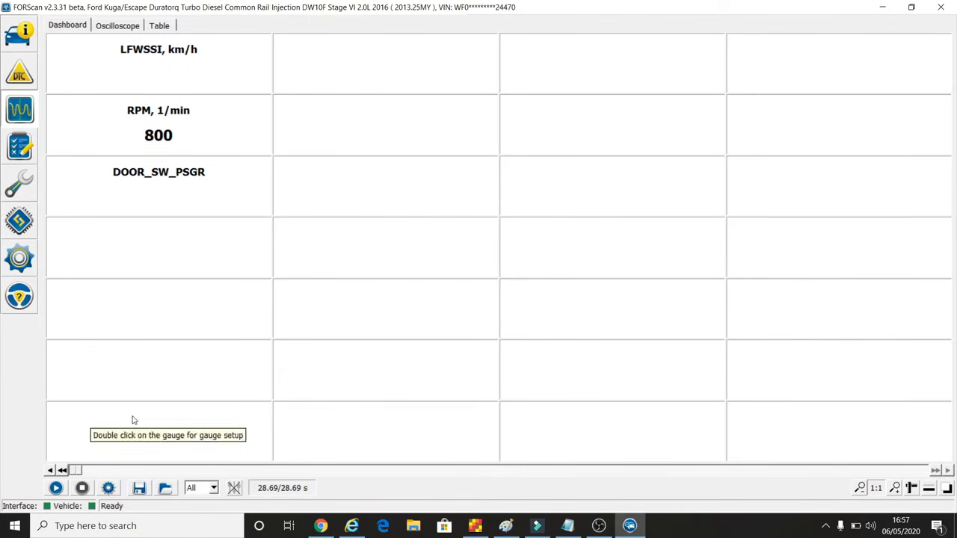
- Switch the module to PCM and view its Control-type PIDs, then close the PID selection without choosing any
left_click(212, 489)
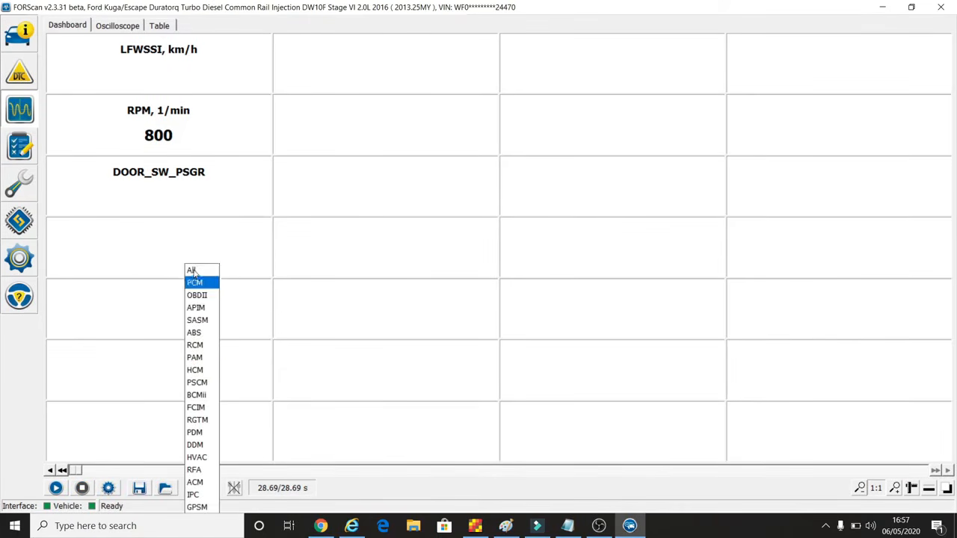
left_click(194, 283)
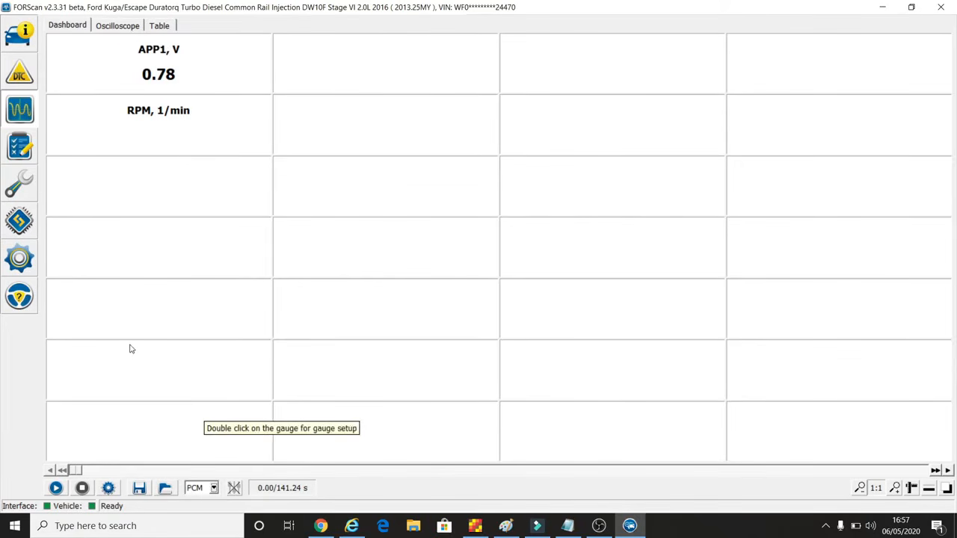
left_click(108, 488)
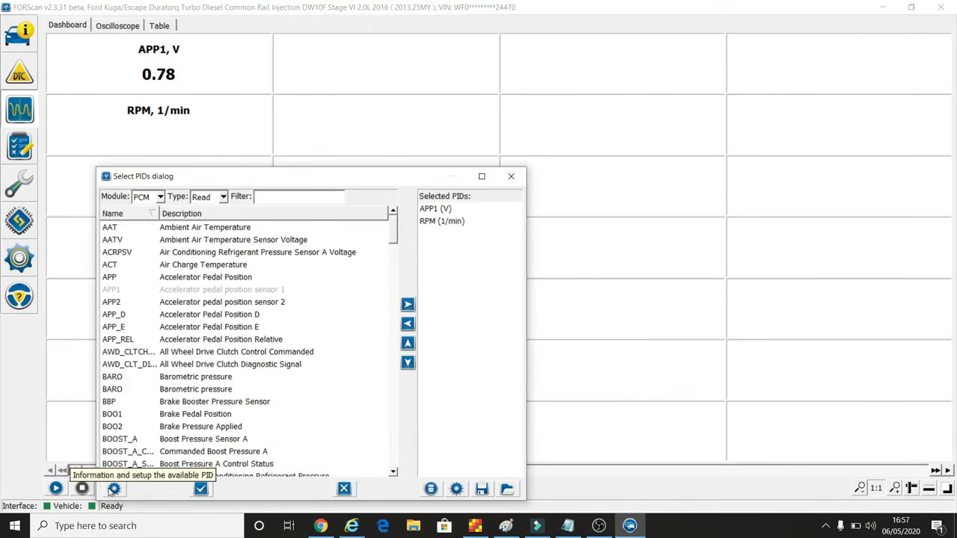
left_click(223, 197)
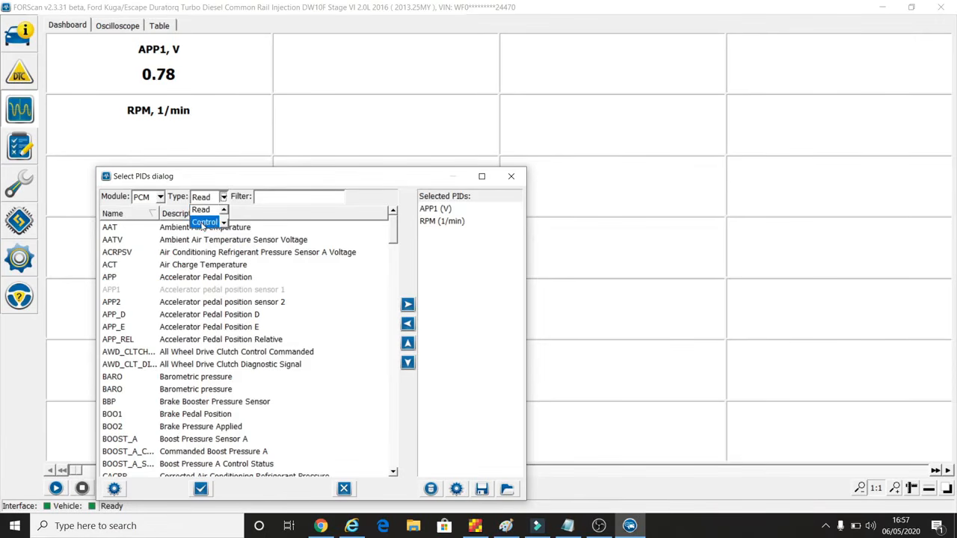
left_click(206, 224)
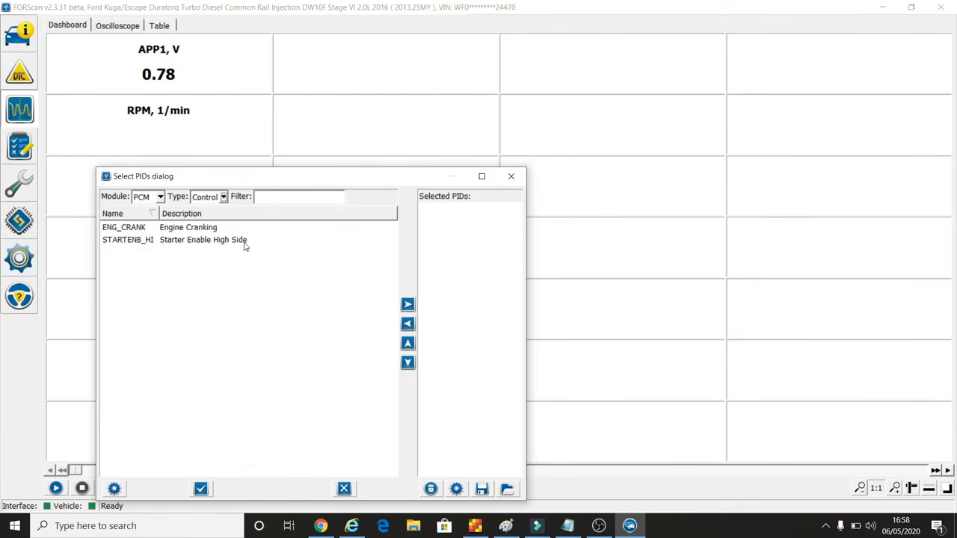
left_click(344, 489)
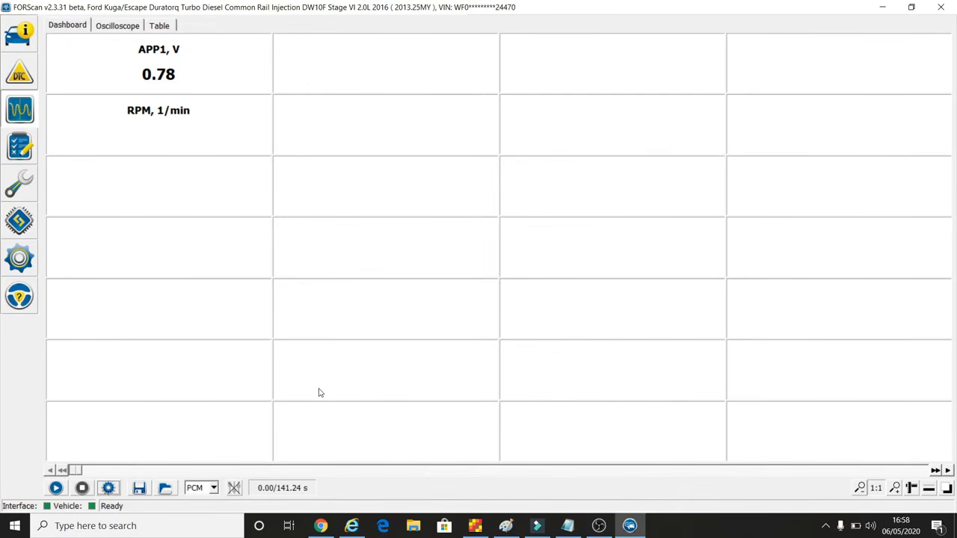